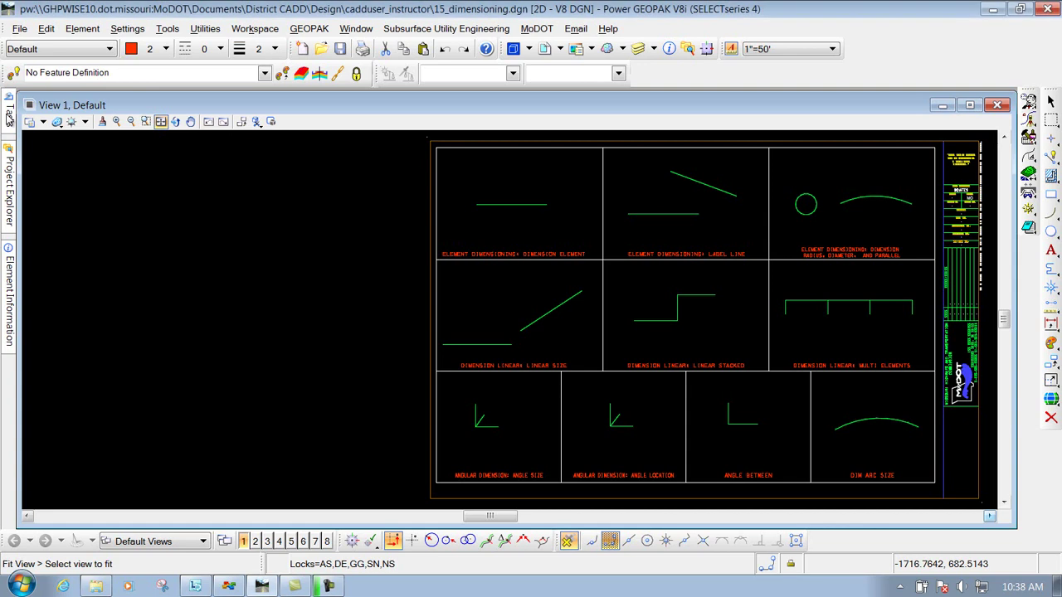
Step: Slide out the Tasks panel listing the MoDOT CADD Standards task groups
{"action": "mouse_move", "coordinate": [8, 116]}
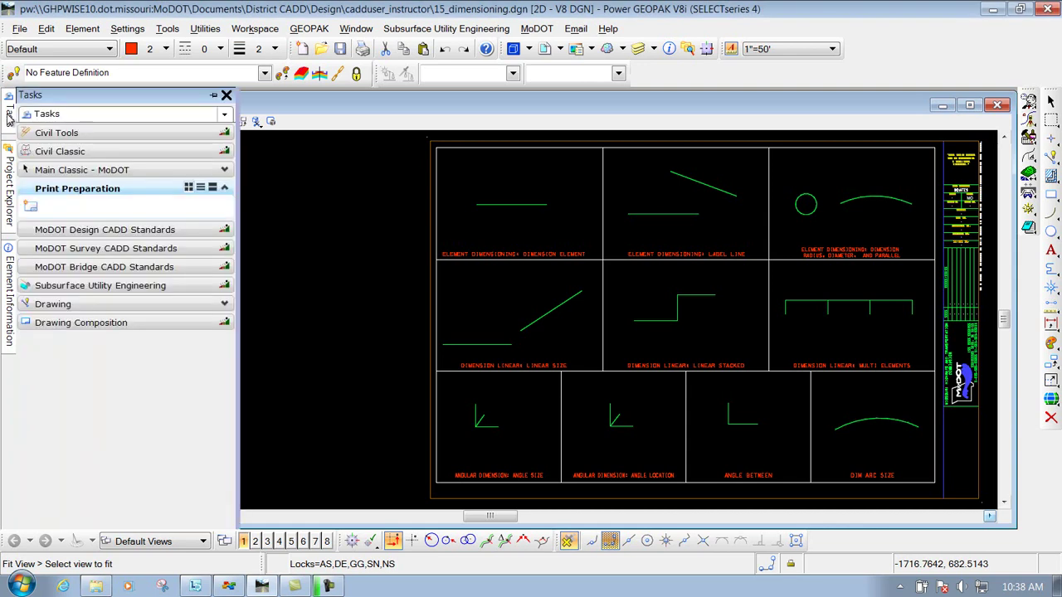
Step: Open MoDOT Design CADD Standards and expand General Annotation down to the Dimension - Small, Medium and Large entries
{"action": "left_click", "coordinate": [98, 231]}
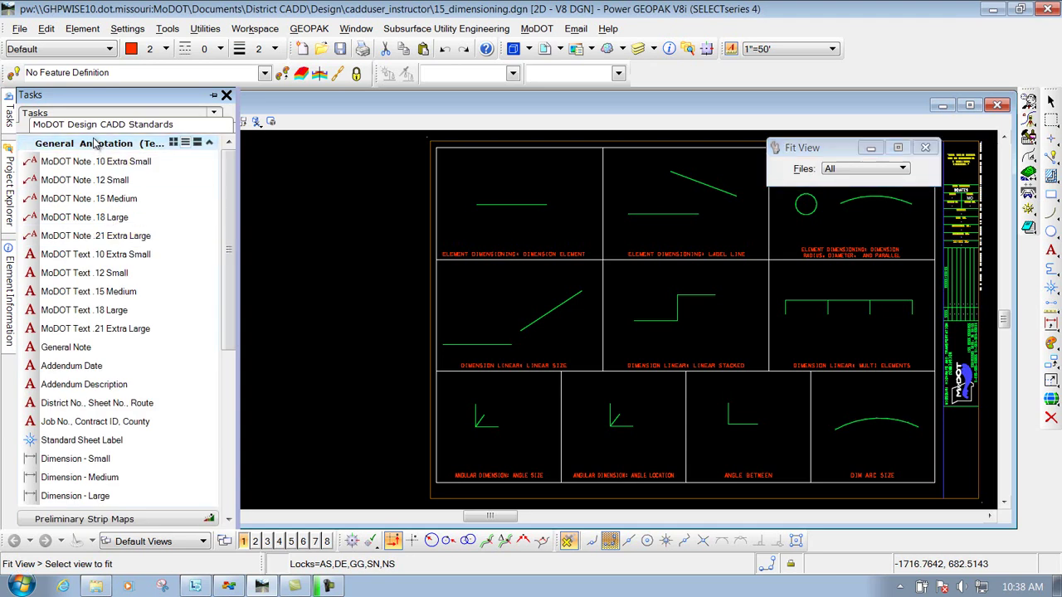
{"action": "left_click", "coordinate": [105, 145]}
{"action": "left_click", "coordinate": [104, 145]}
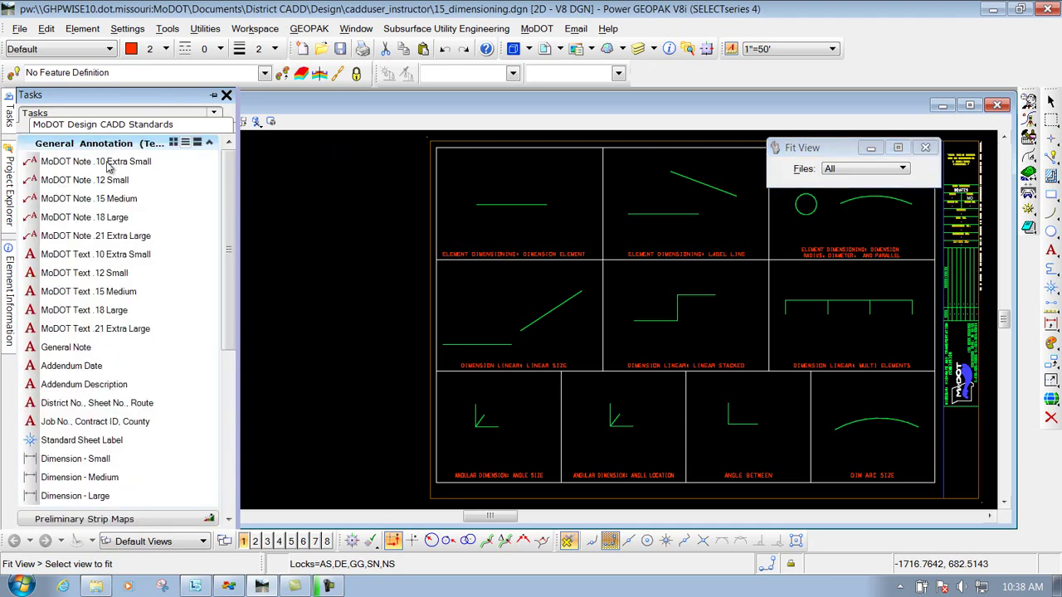
{"action": "scroll", "coordinate": [172, 349], "scroll_direction": "down", "scroll_amount": 3}
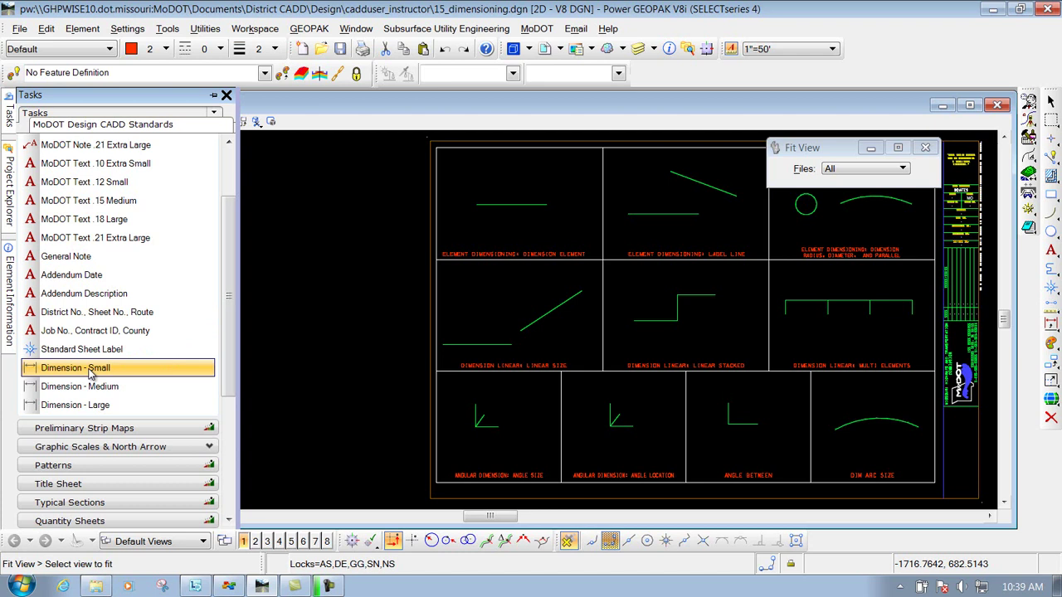
Step: Start Dimension - Small element dimensioning and expand its dialog to show extension and text options
{"action": "left_click", "coordinate": [90, 375]}
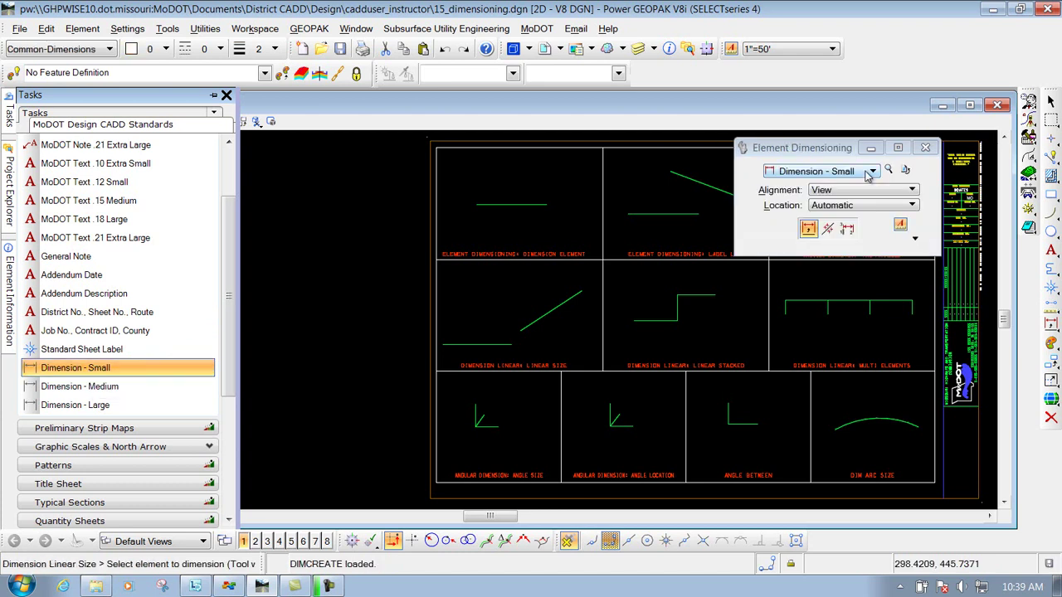
{"action": "left_click_drag", "start_coordinate": [825, 151], "coordinate": [599, 158]}
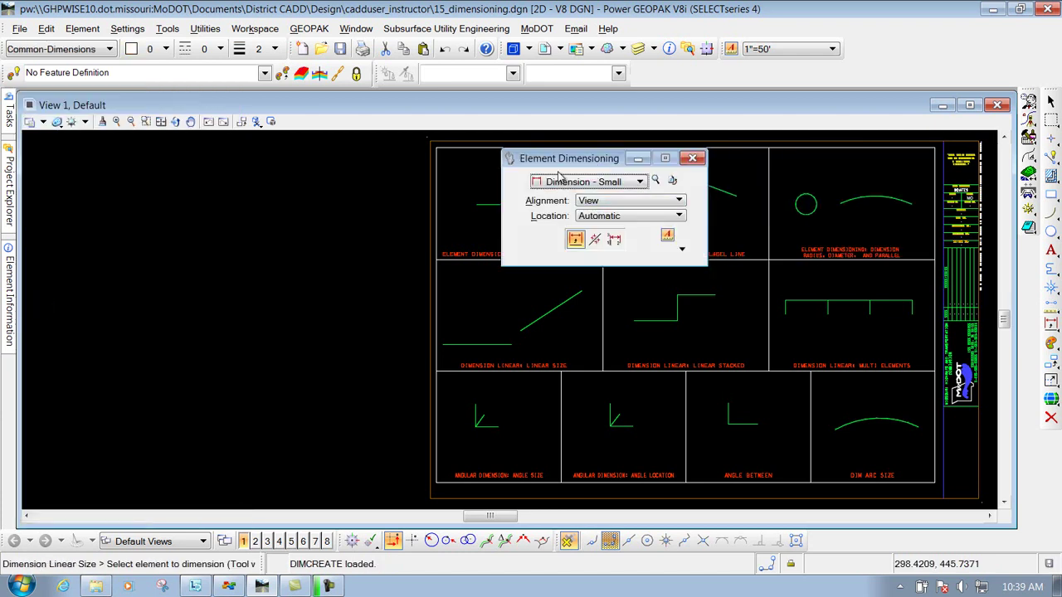
{"action": "left_click", "coordinate": [682, 249]}
{"action": "left_click_drag", "start_coordinate": [598, 163], "coordinate": [782, 163]}
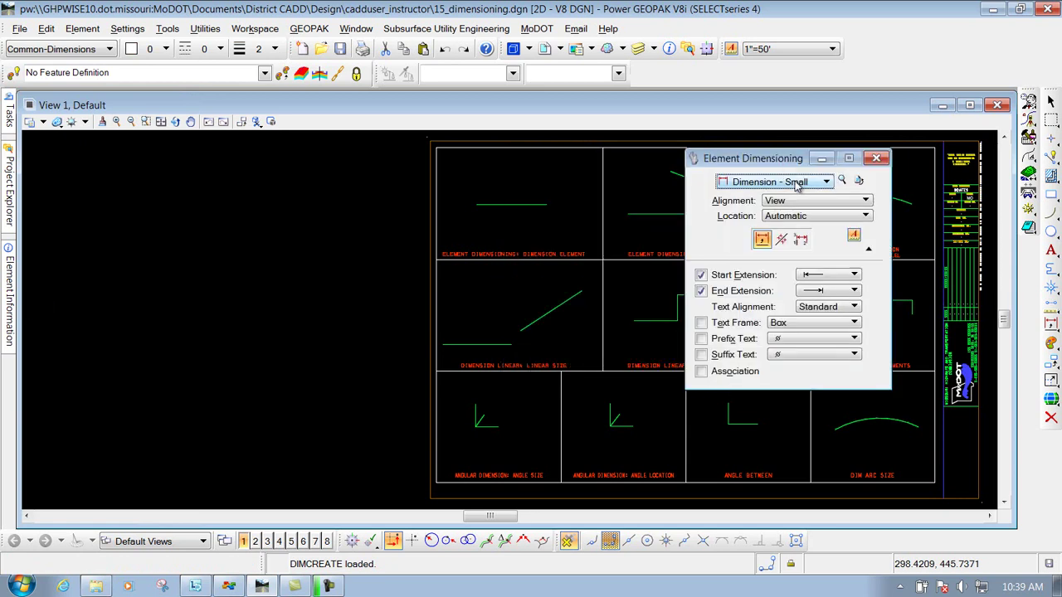
Step: Switch to the 3 Dimension Angular tool, keeping the Dimension - Small style
{"action": "left_click", "coordinate": [1051, 327]}
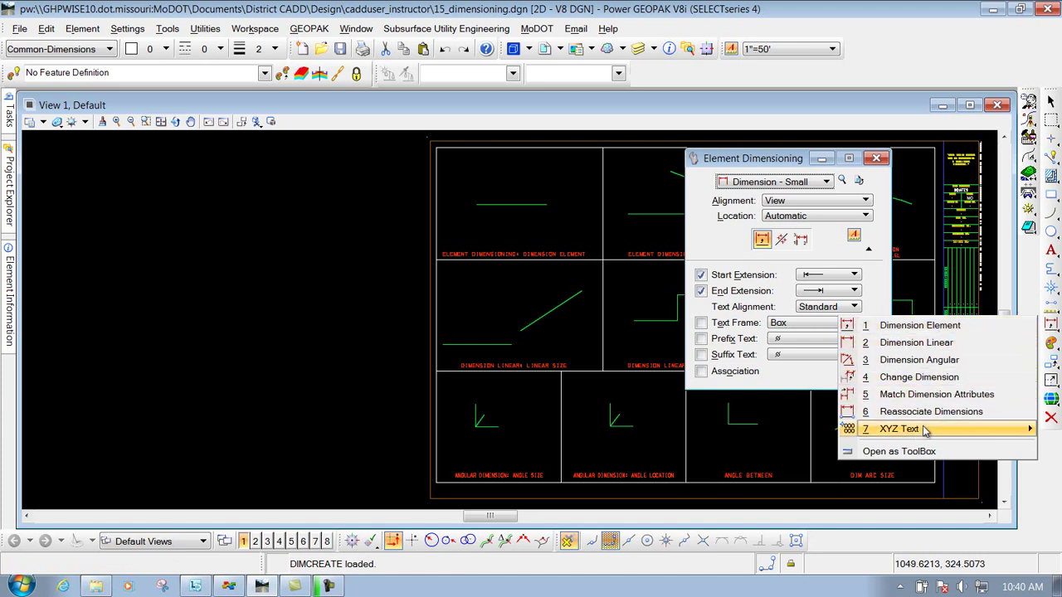
{"action": "left_click", "coordinate": [926, 364]}
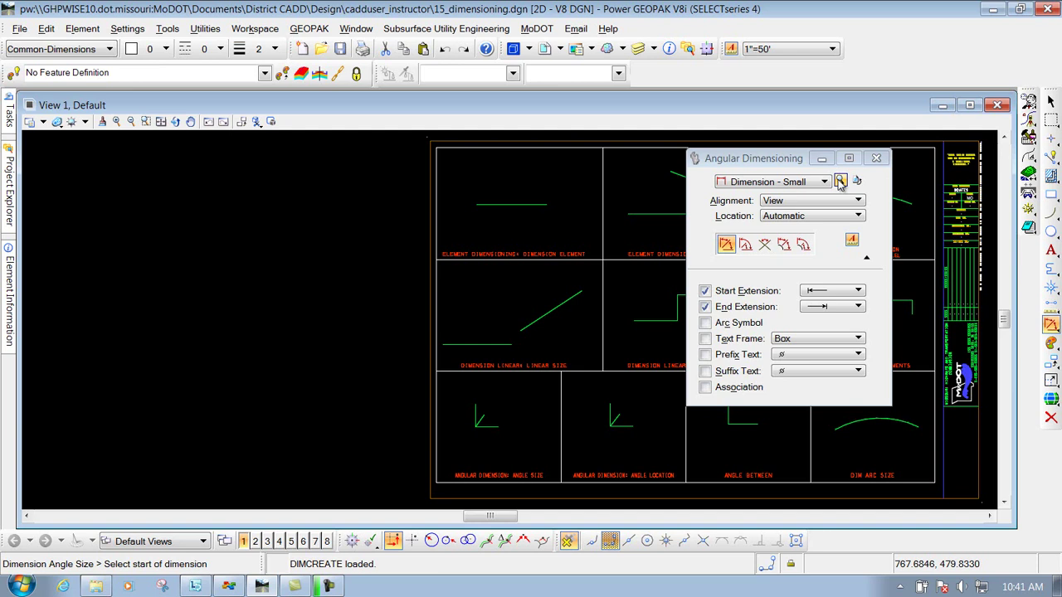
Step: Open the Dimension - Small style settings and review its Units, Text, Symbology and Advanced tabs
{"action": "left_click", "coordinate": [840, 182]}
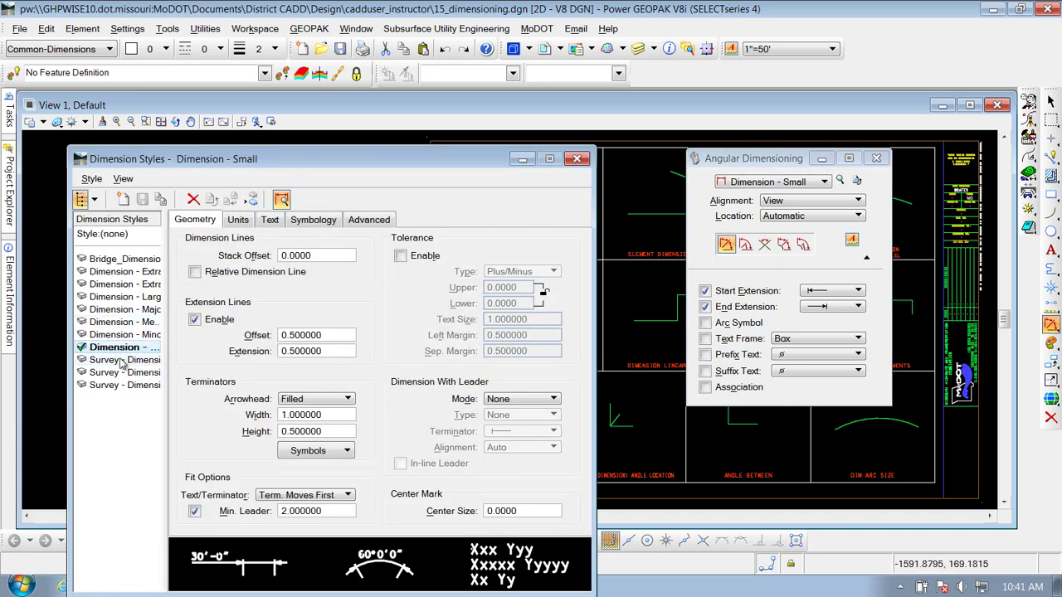
{"action": "left_click_drag", "start_coordinate": [169, 286], "coordinate": [289, 280]}
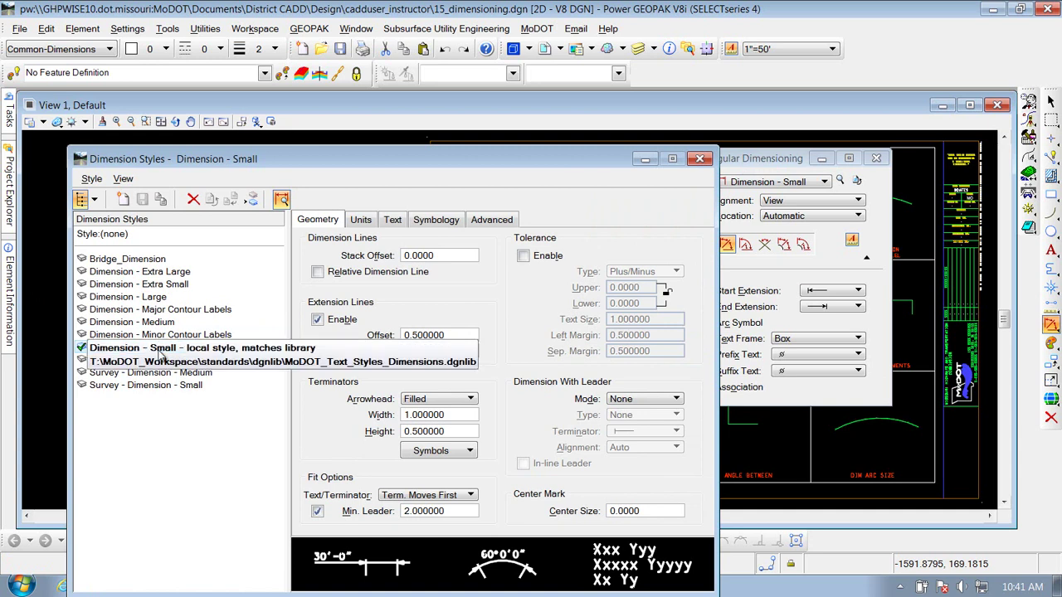
{"action": "left_click", "coordinate": [361, 221]}
{"action": "left_click", "coordinate": [396, 220]}
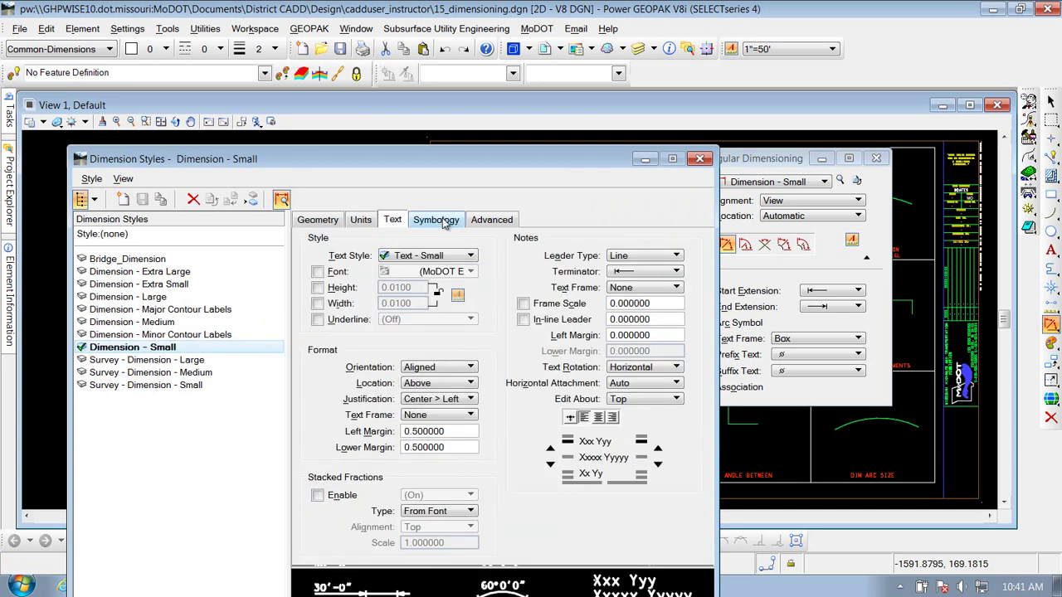
{"action": "left_click", "coordinate": [445, 221]}
{"action": "left_click", "coordinate": [491, 220]}
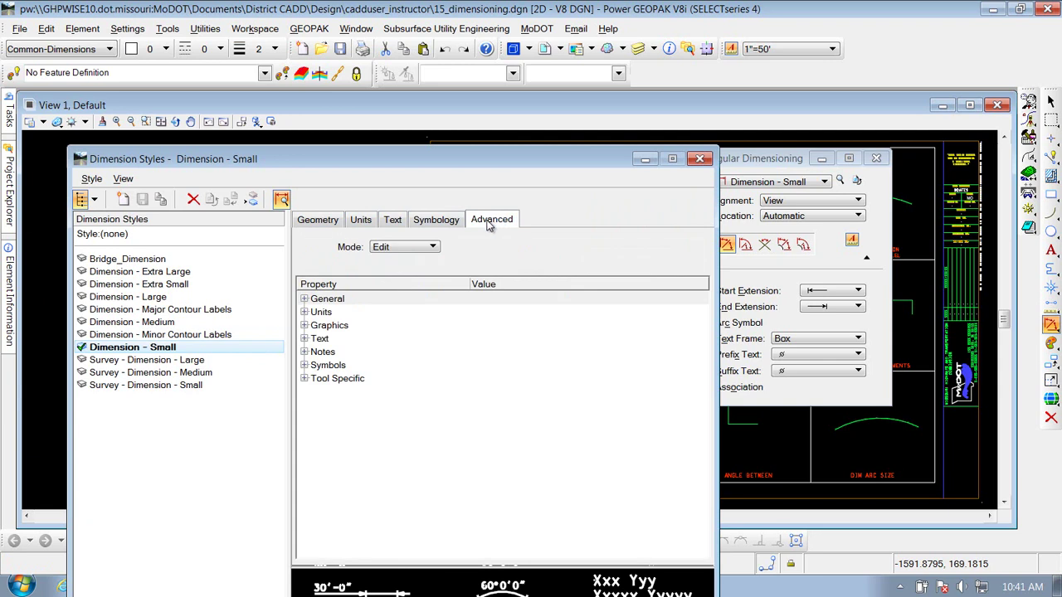
Step: On the Geometry tab, change the arrowhead from Filled to Open
{"action": "left_click", "coordinate": [323, 222]}
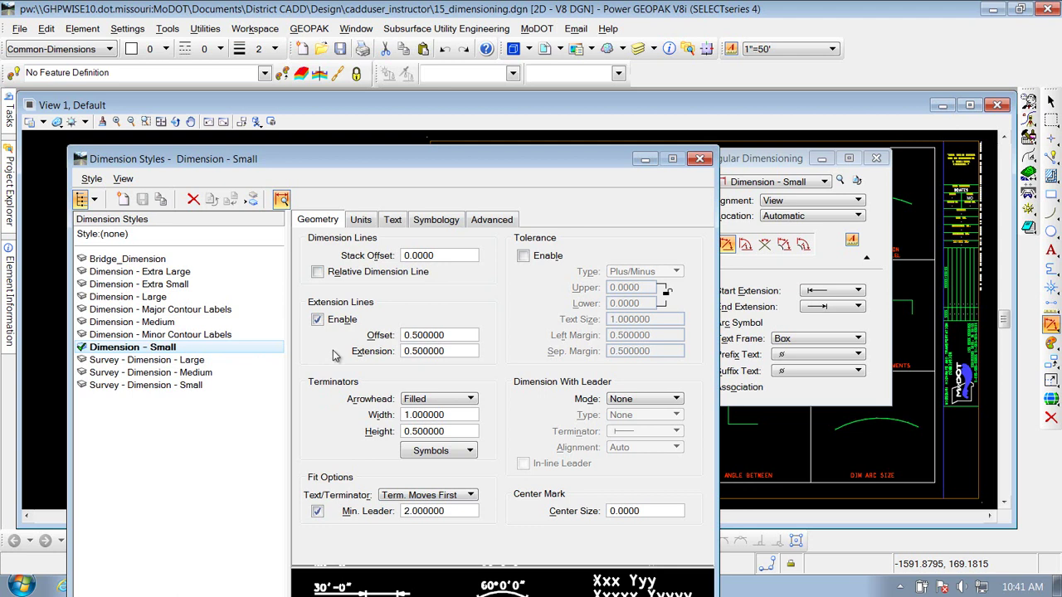
{"action": "left_click", "coordinate": [448, 403]}
{"action": "left_click", "coordinate": [440, 377]}
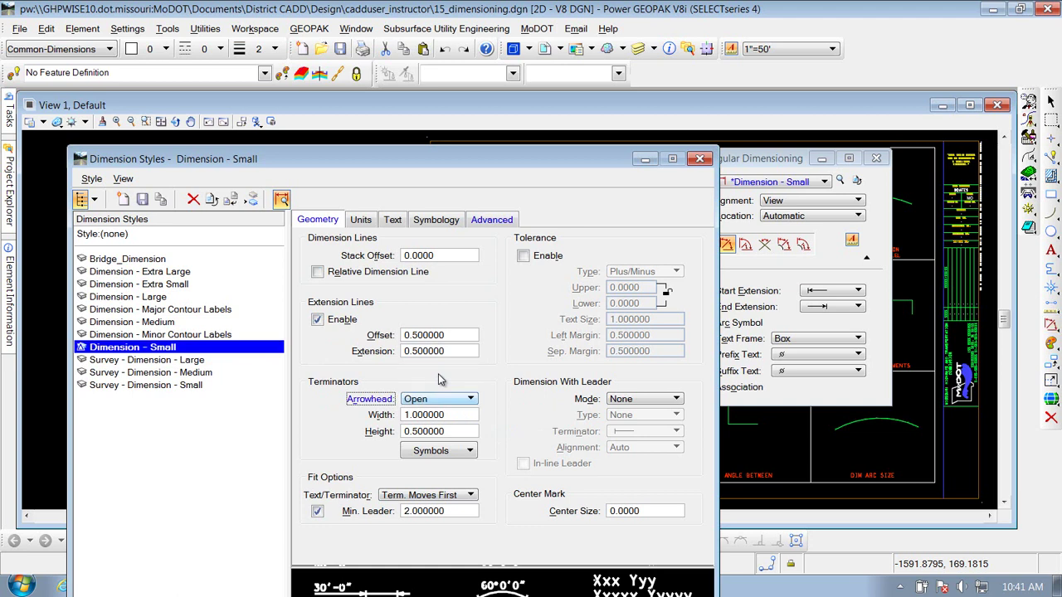
Step: Turn on Show Secondary Units on the Units tab, keeping Angle Format Units on Angle
{"action": "left_click", "coordinate": [362, 220]}
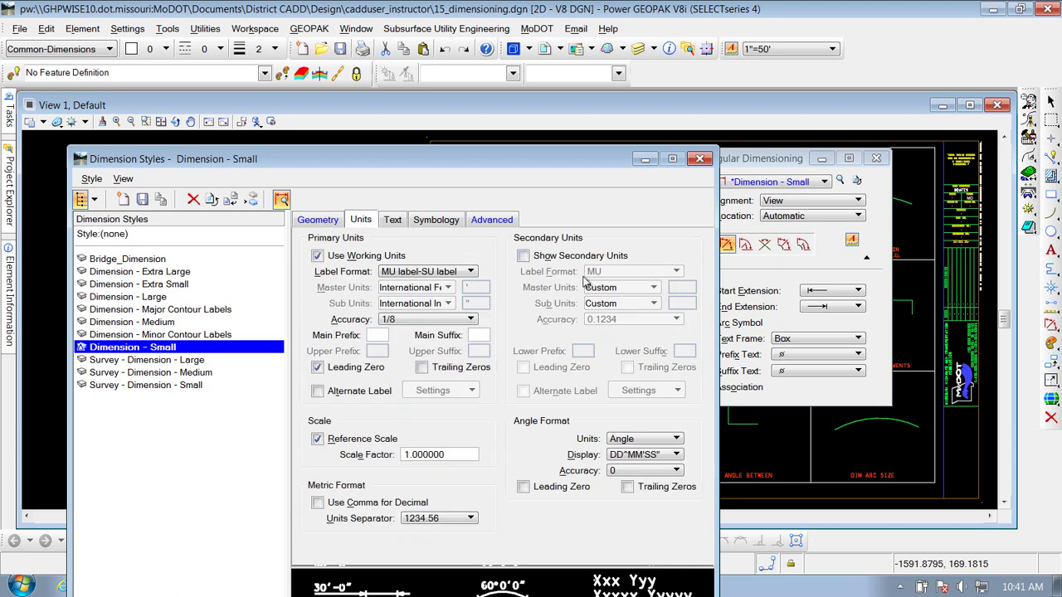
{"action": "left_click", "coordinate": [523, 257]}
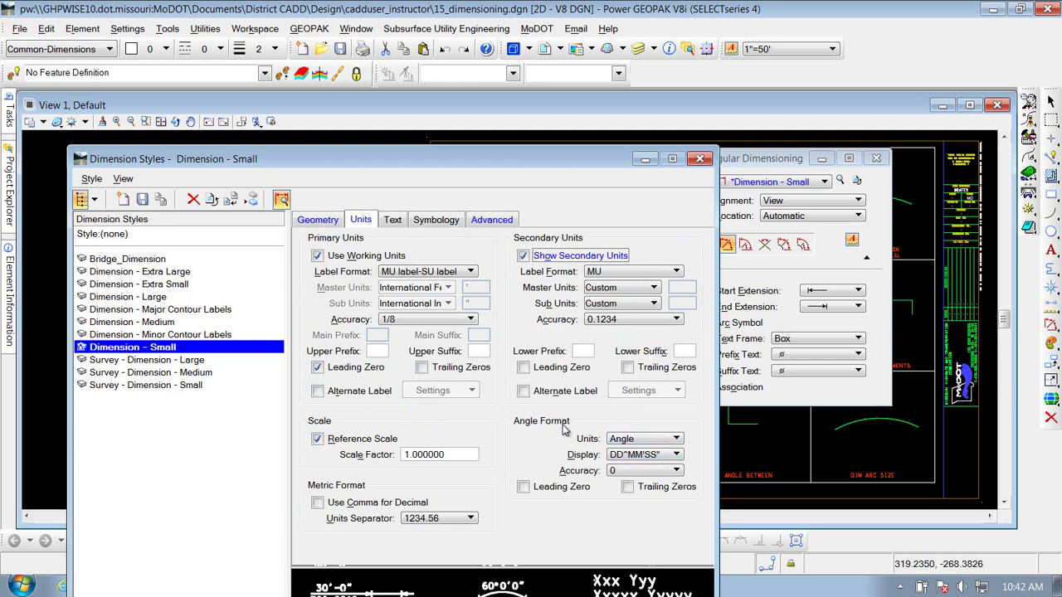
{"action": "left_click", "coordinate": [669, 440]}
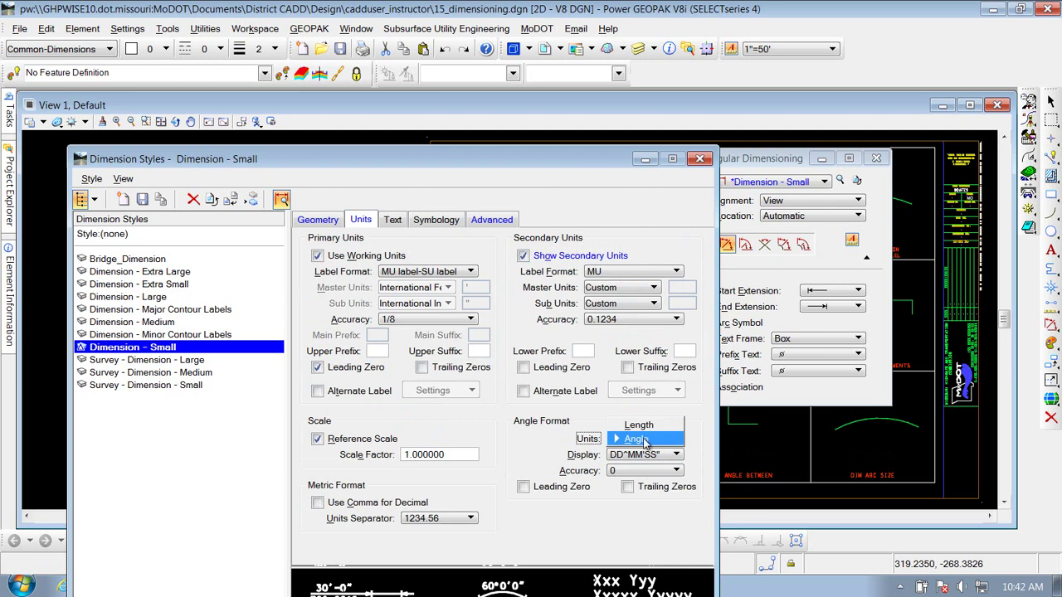
{"action": "left_click", "coordinate": [661, 426]}
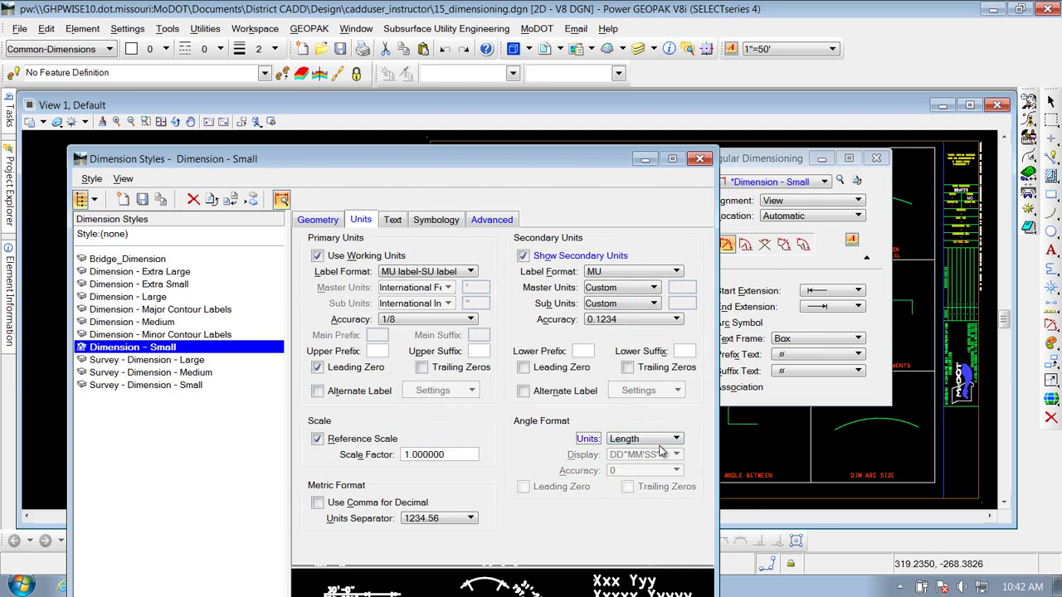
{"action": "left_click", "coordinate": [661, 438]}
{"action": "left_click", "coordinate": [652, 456]}
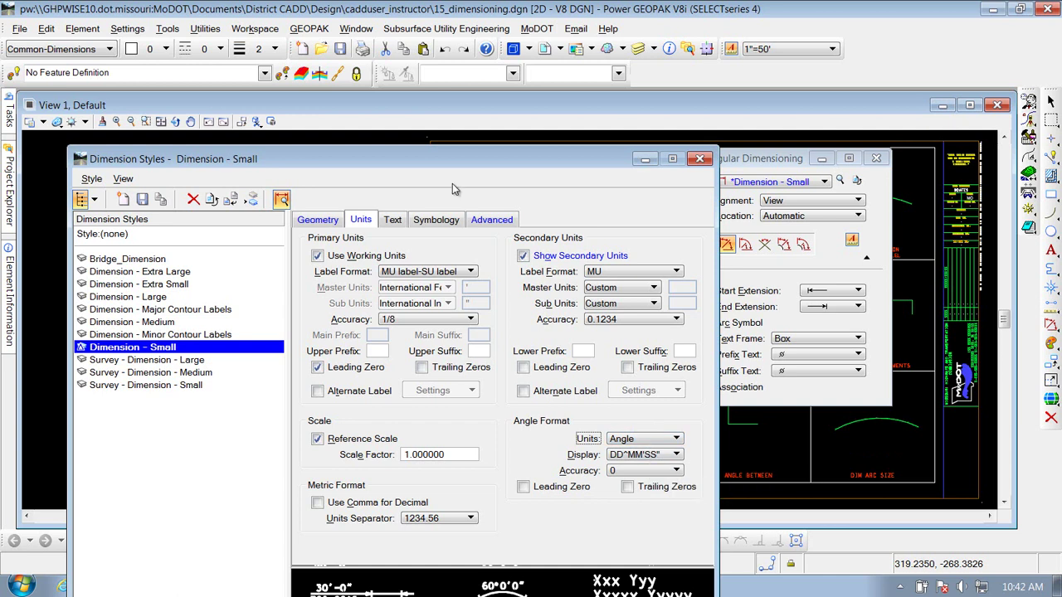
Step: Close Dimension Styles and pick the Dimension Element tool from the dimension flyout
{"action": "left_click", "coordinate": [700, 158]}
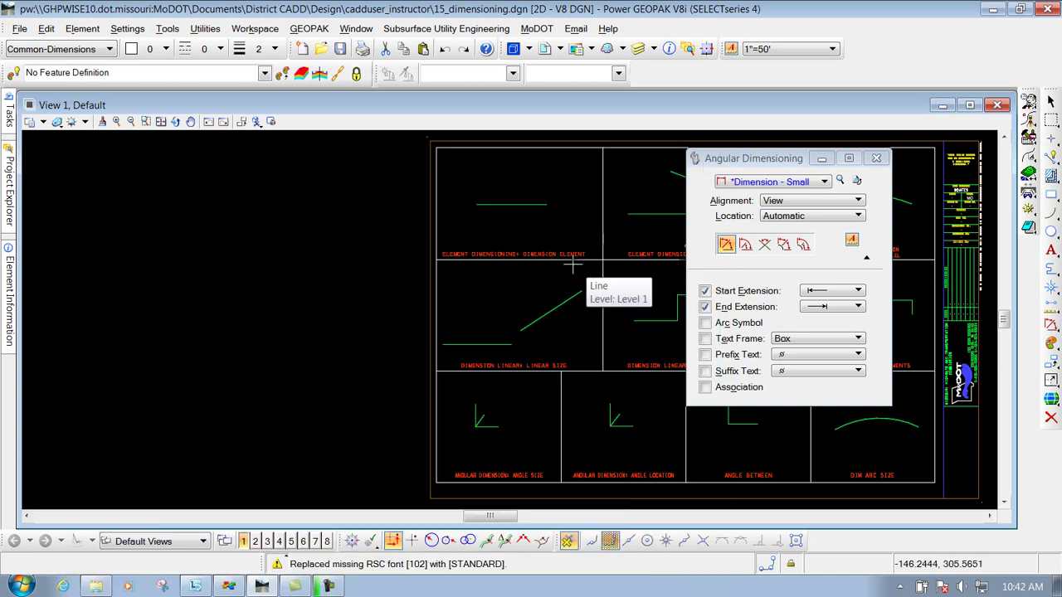
{"action": "left_click", "coordinate": [1051, 325]}
{"action": "left_click", "coordinate": [1052, 330]}
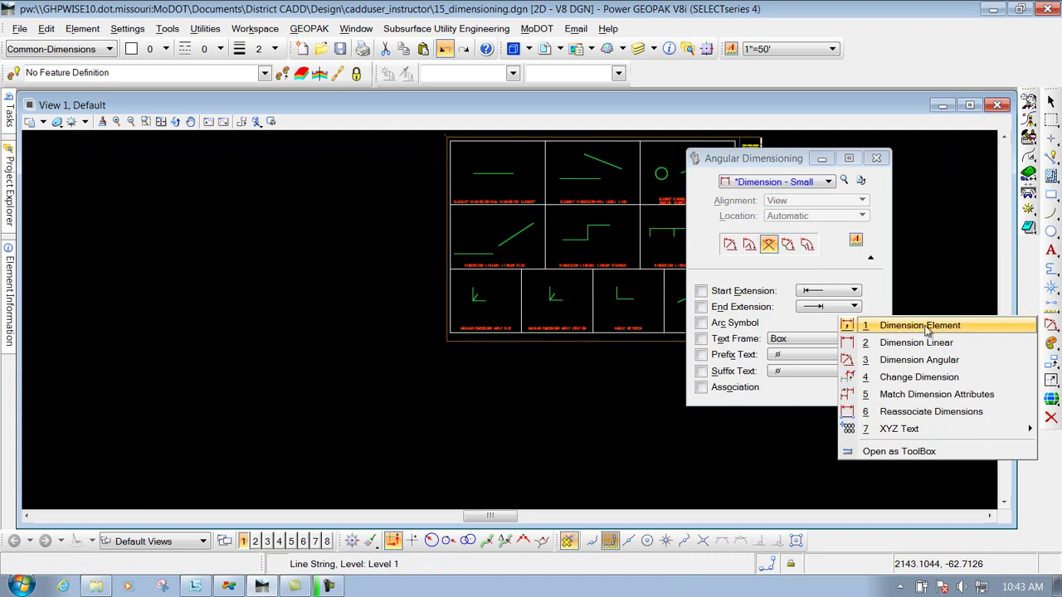
{"action": "left_click", "coordinate": [937, 328]}
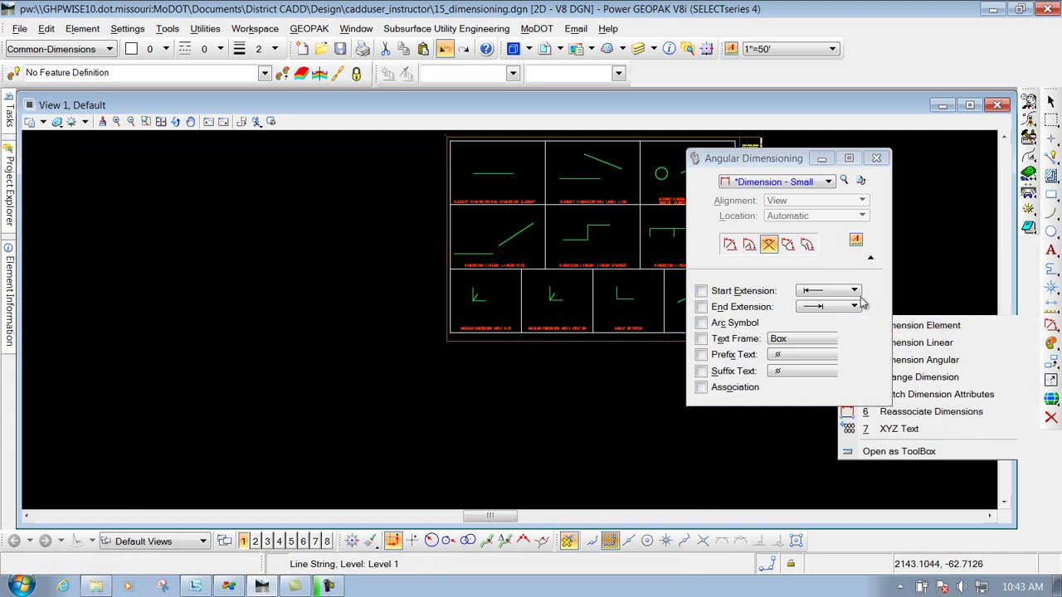
Step: Place a dimension above the green line reading 200'-0" over 5080
{"action": "left_click", "coordinate": [494, 172]}
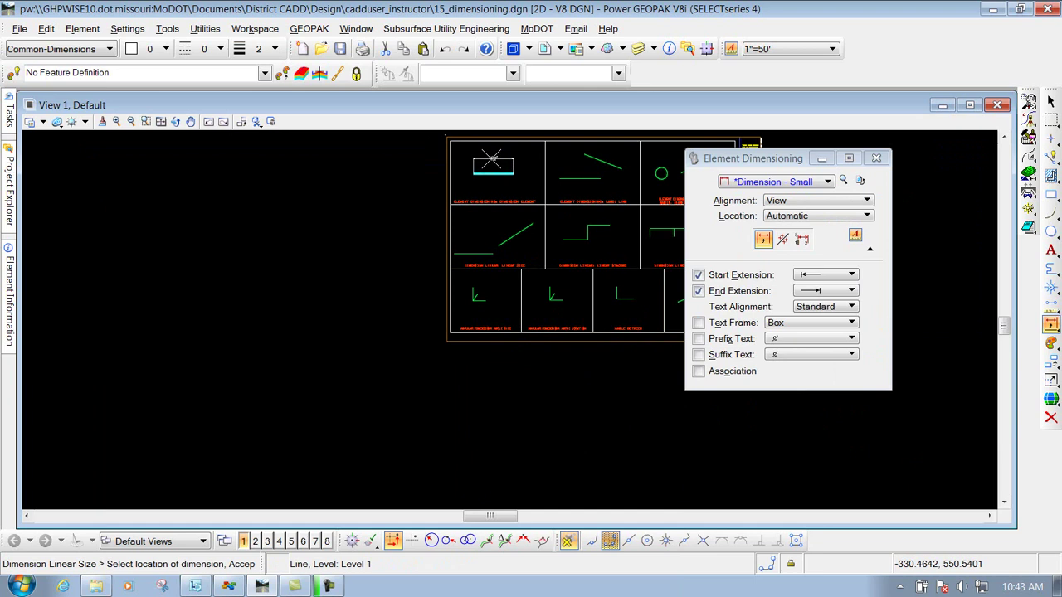
{"action": "scroll", "coordinate": [493, 162], "scroll_direction": "up", "scroll_amount": 2}
{"action": "left_click", "coordinate": [494, 156]}
{"action": "scroll", "coordinate": [493, 150], "scroll_direction": "up", "scroll_amount": 4}
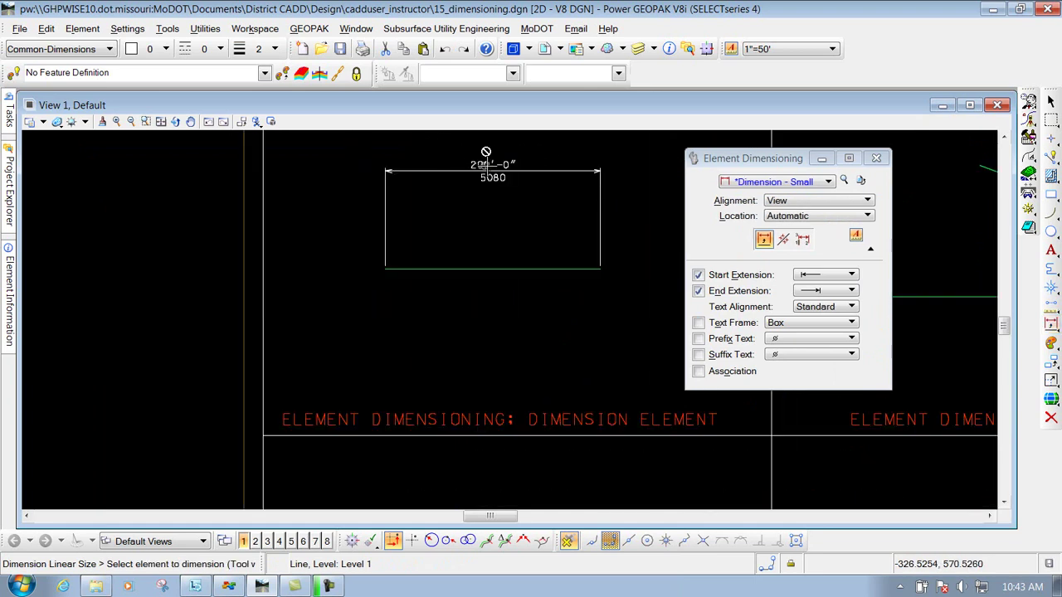
{"action": "scroll", "coordinate": [464, 142], "scroll_direction": "up", "scroll_amount": 2}
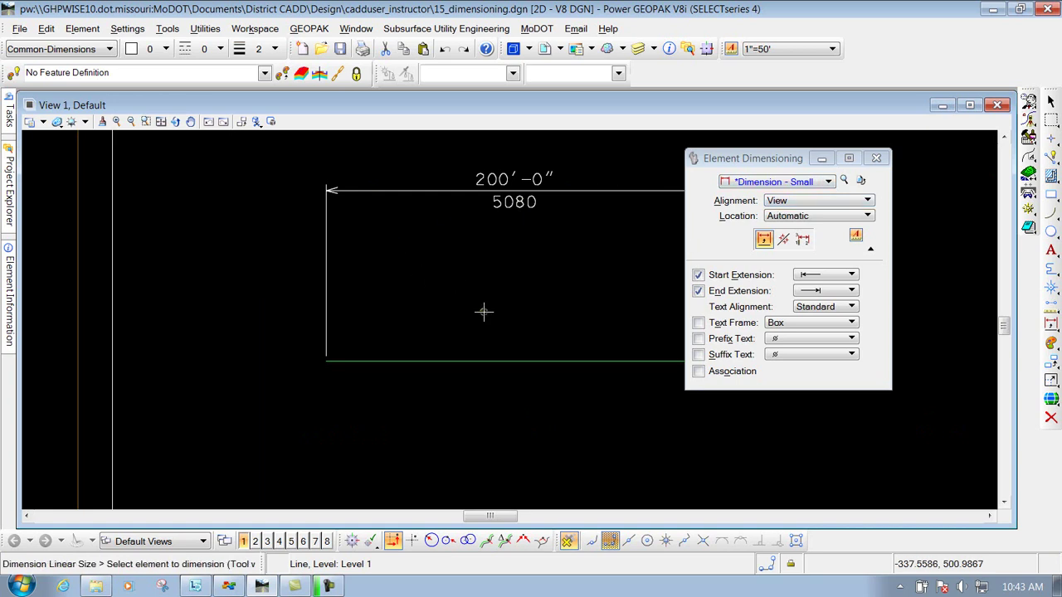
Step: Reload the standard Dimension - Small from Tasks and place a 200'-0" dimension below the green line
{"action": "left_click", "coordinate": [1051, 325]}
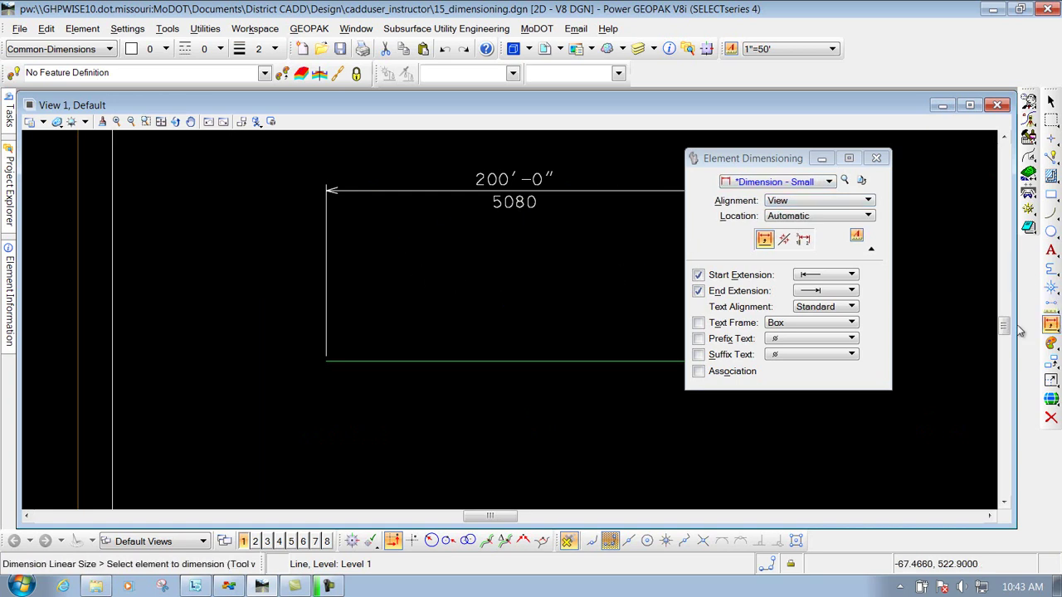
{"action": "left_click", "coordinate": [1052, 326]}
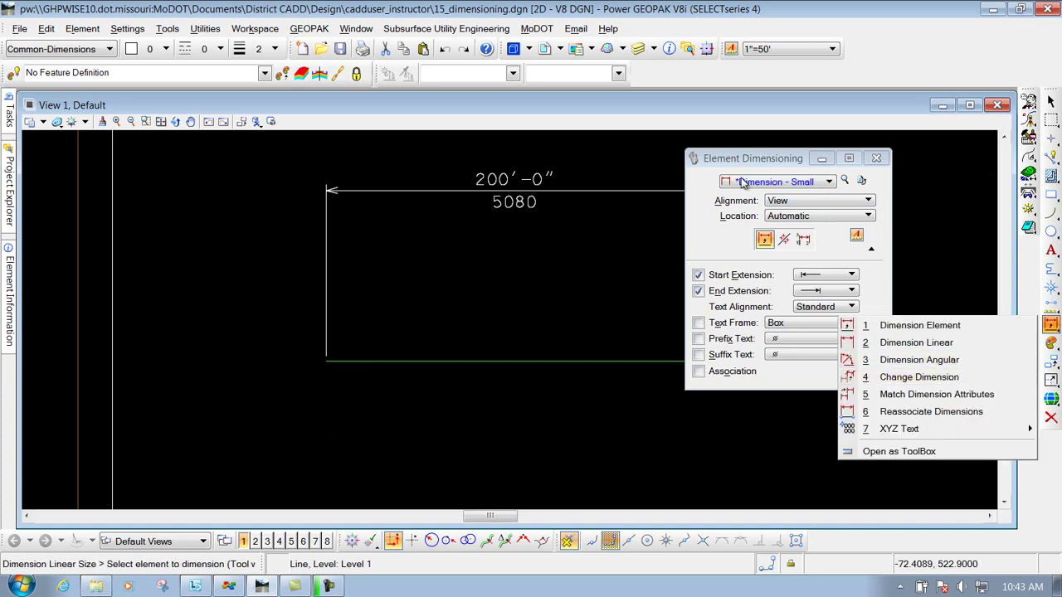
{"action": "left_click", "coordinate": [960, 192]}
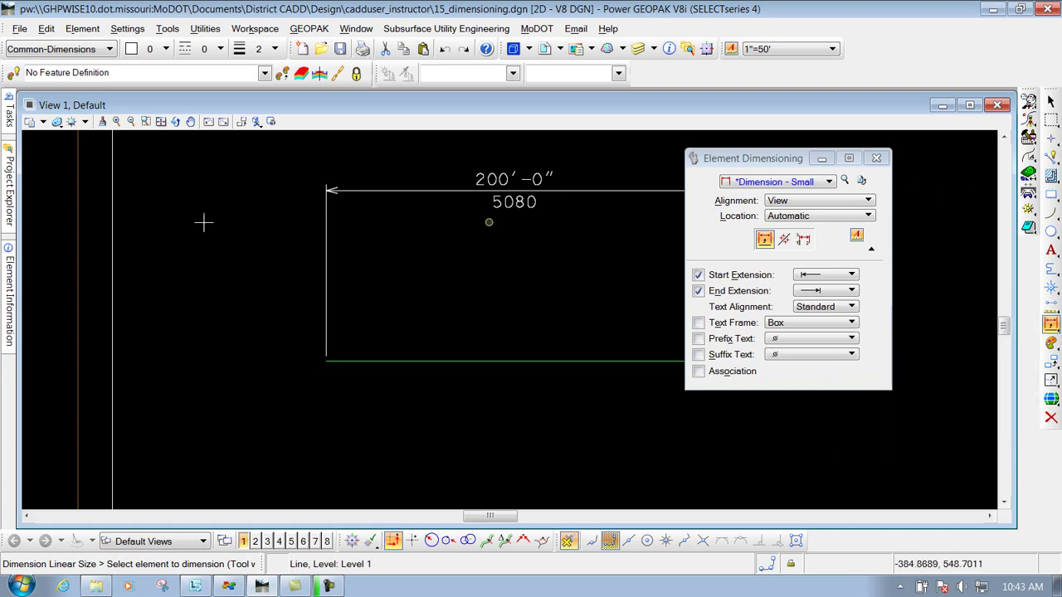
{"action": "mouse_move", "coordinate": [6, 133]}
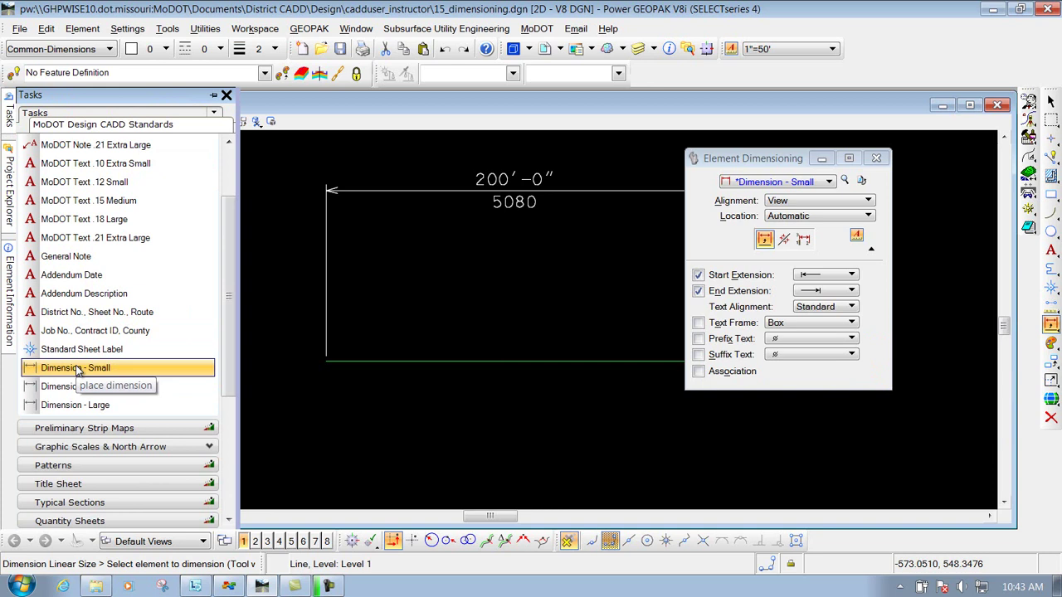
{"action": "left_click", "coordinate": [78, 368]}
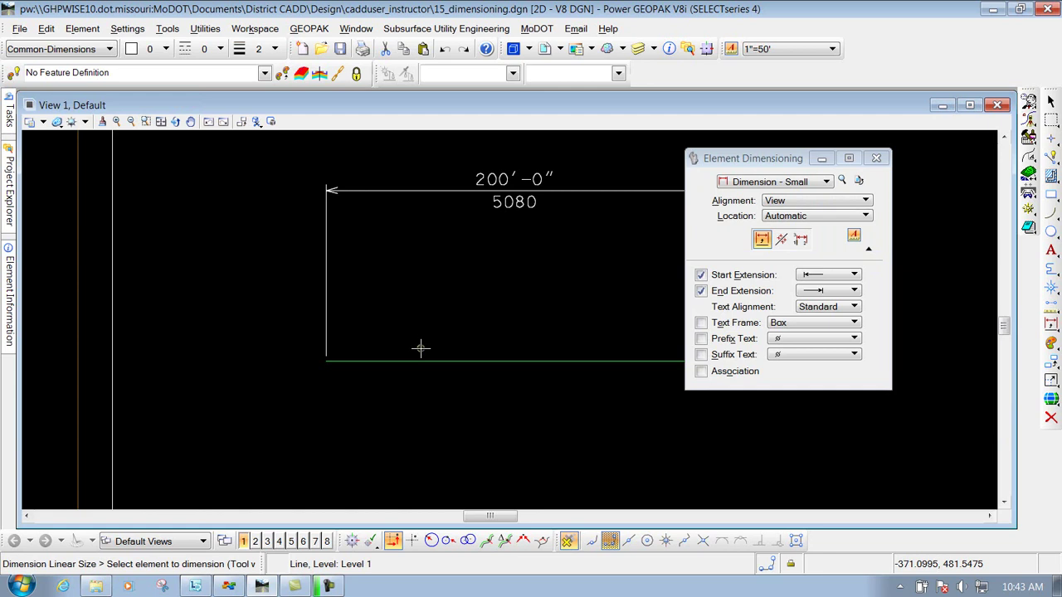
{"action": "left_click", "coordinate": [456, 361]}
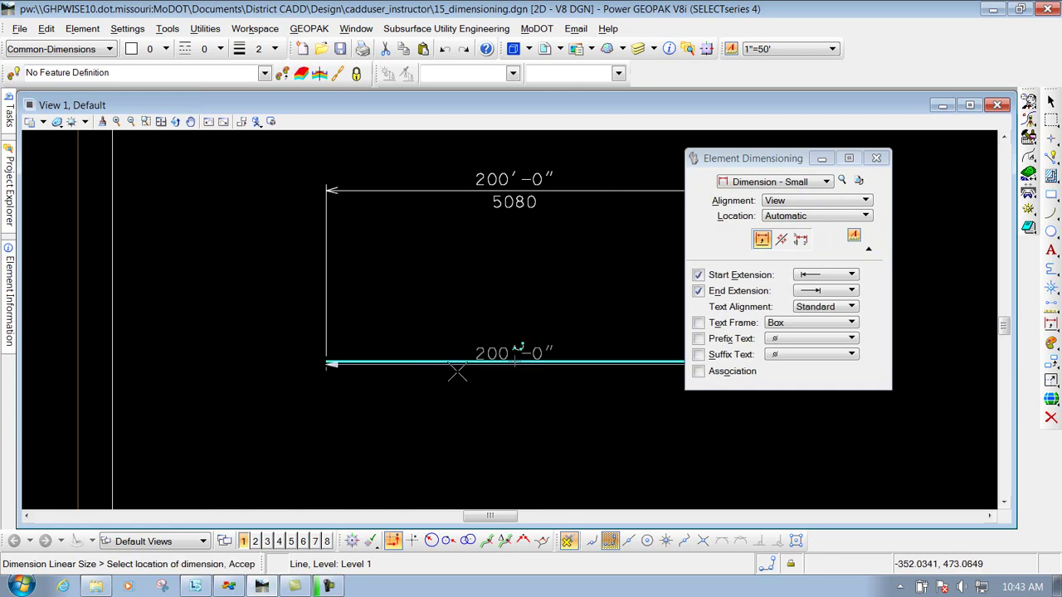
{"action": "left_click", "coordinate": [463, 430]}
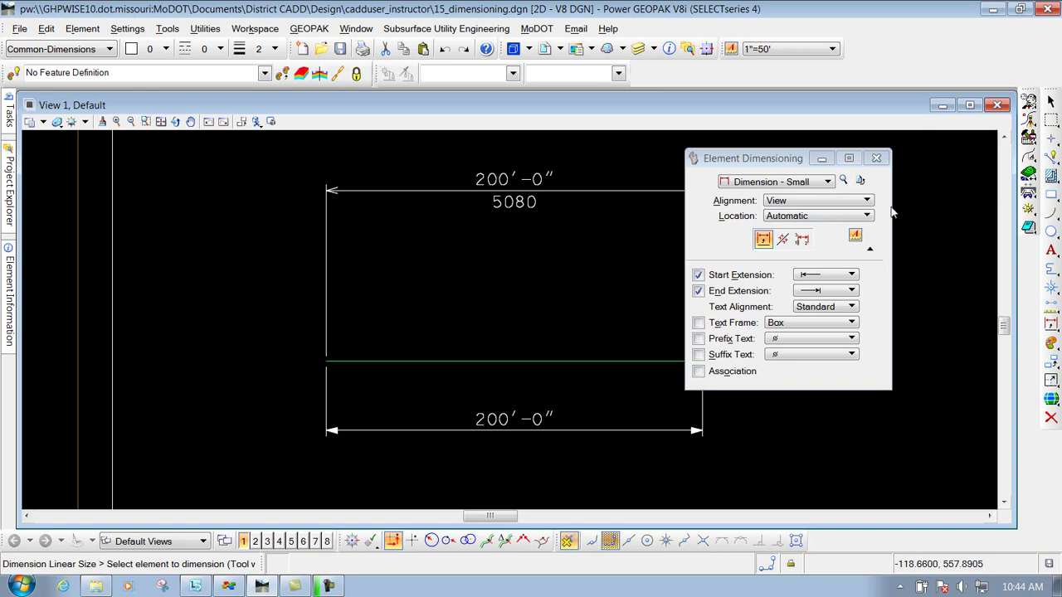
Step: Close the Element Dimensioning settings window and zoom out over the example areas
{"action": "left_click", "coordinate": [1047, 329]}
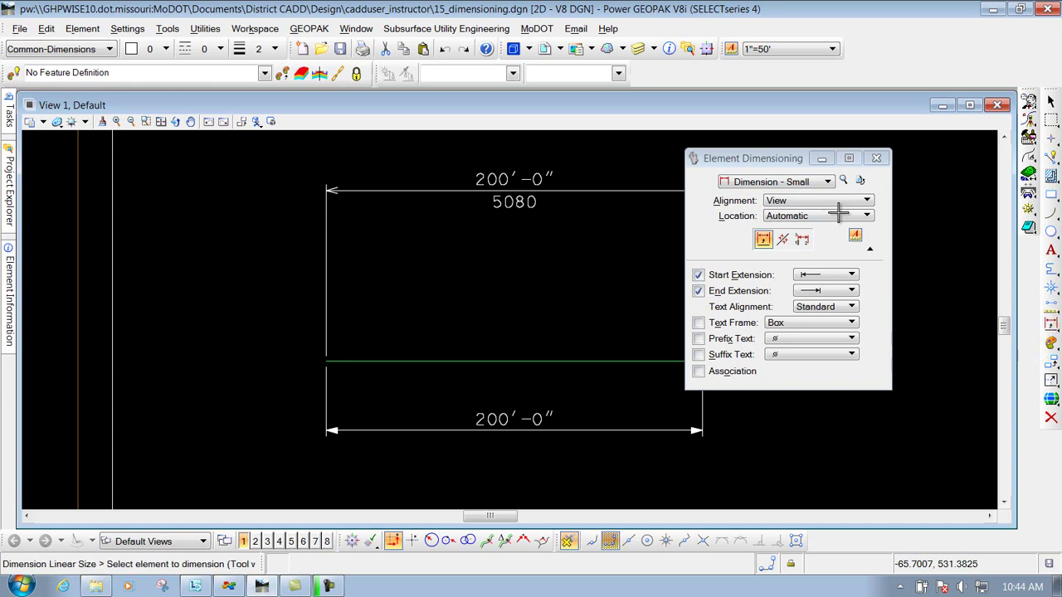
{"action": "mouse_move", "coordinate": [9, 116]}
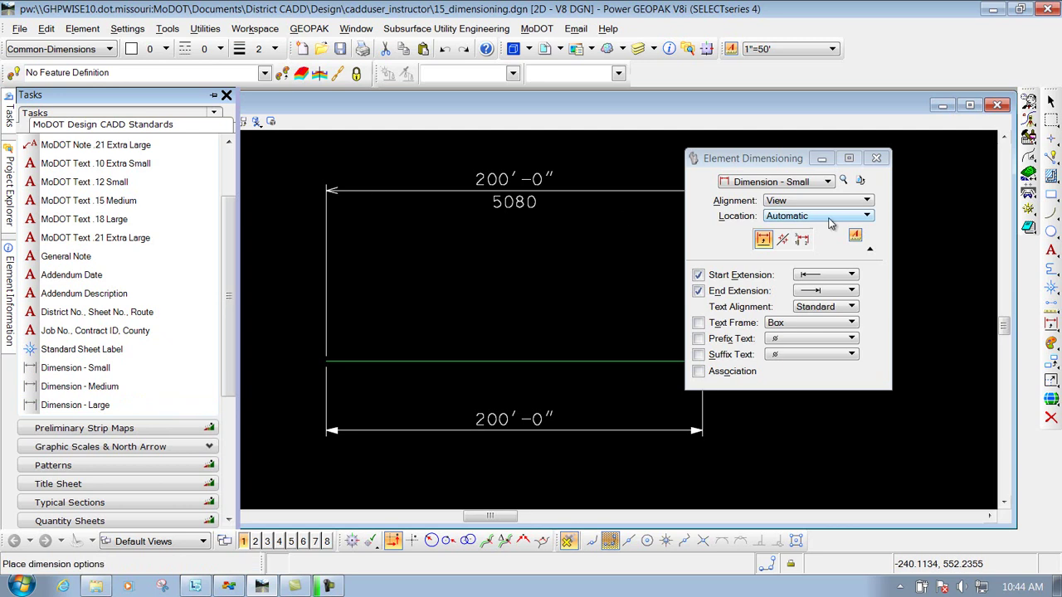
{"action": "left_click", "coordinate": [876, 158]}
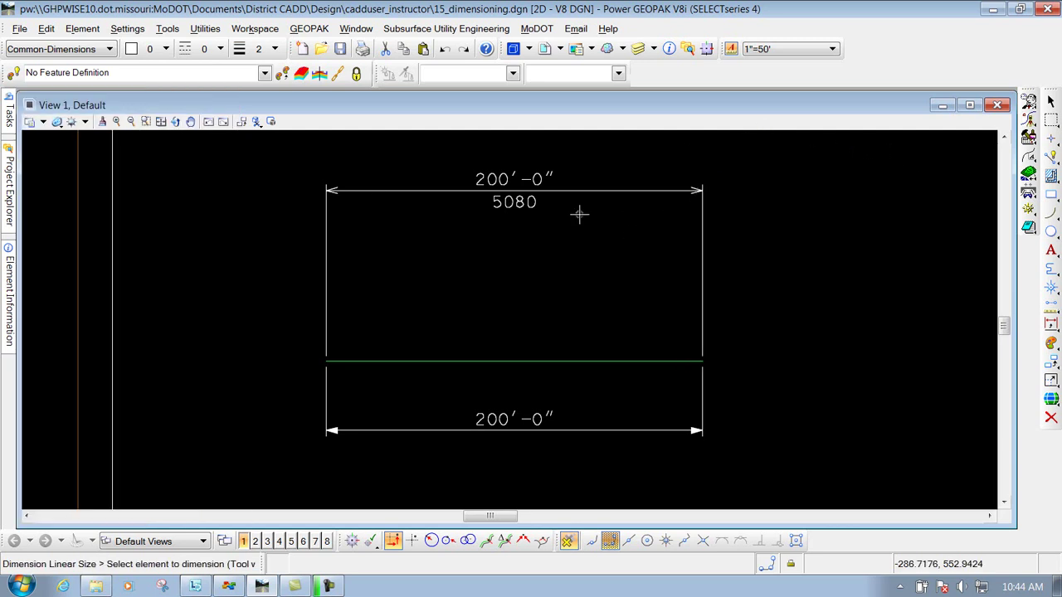
{"action": "scroll", "coordinate": [588, 230], "scroll_direction": "down", "scroll_amount": 5}
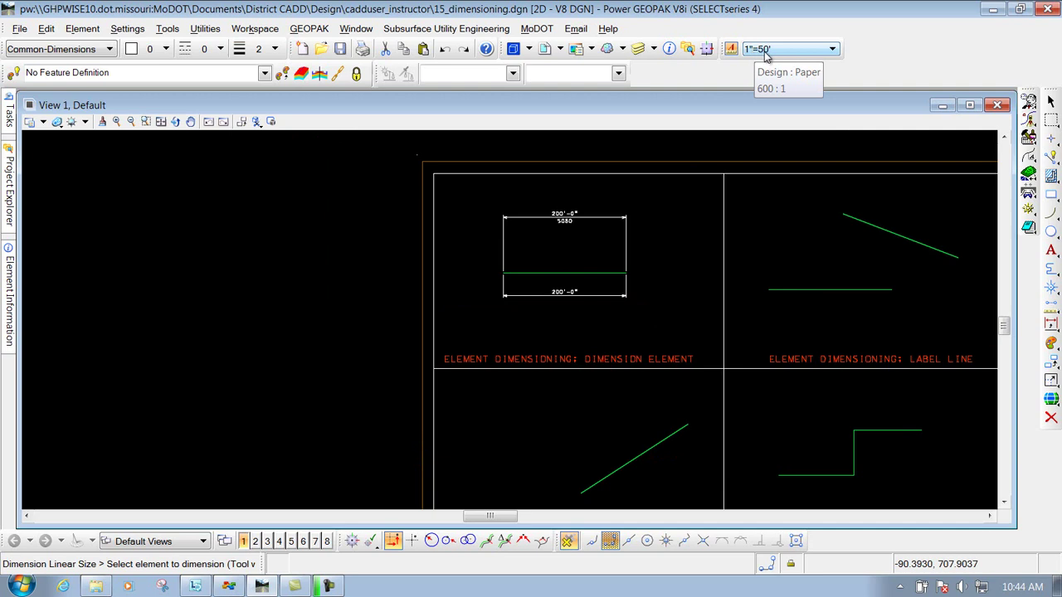
{"action": "left_click", "coordinate": [809, 51]}
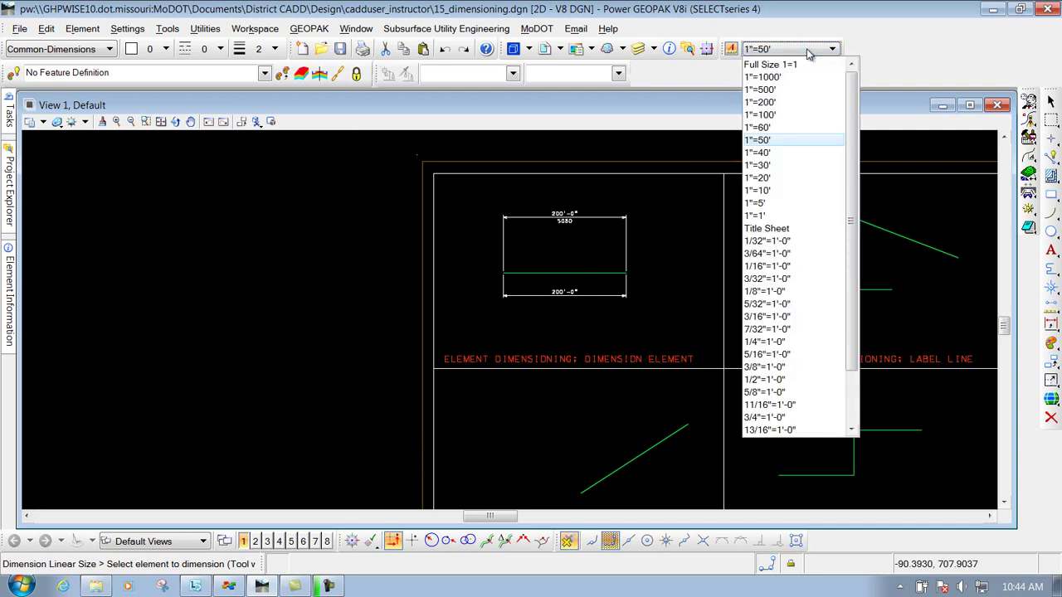
{"action": "left_click", "coordinate": [768, 179]}
{"action": "scroll", "coordinate": [604, 256], "scroll_direction": "up", "scroll_amount": 4}
{"action": "scroll", "coordinate": [571, 260], "scroll_direction": "down", "scroll_amount": 1}
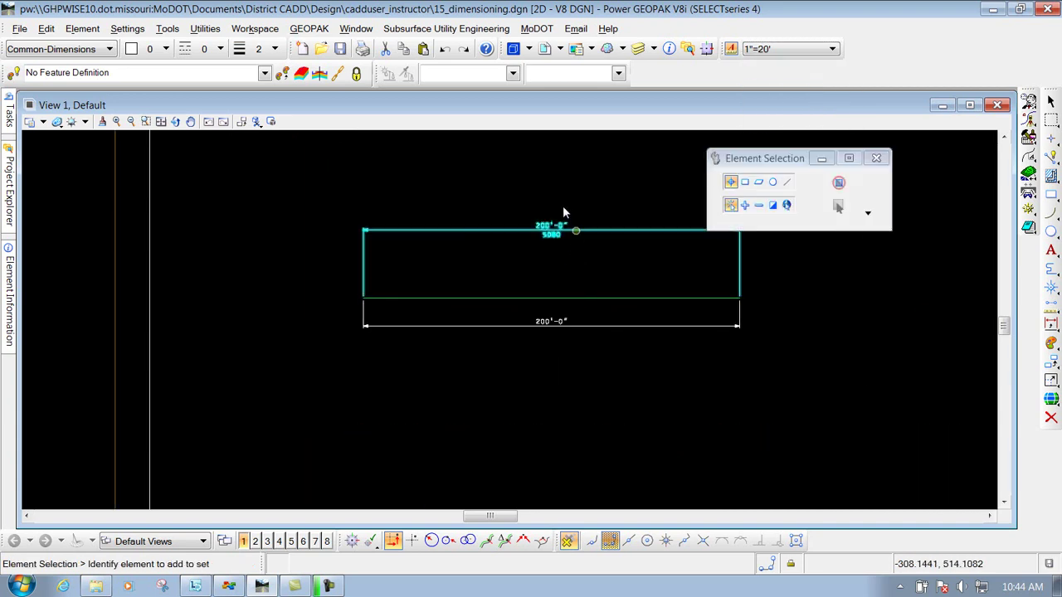
{"action": "left_click", "coordinate": [787, 49]}
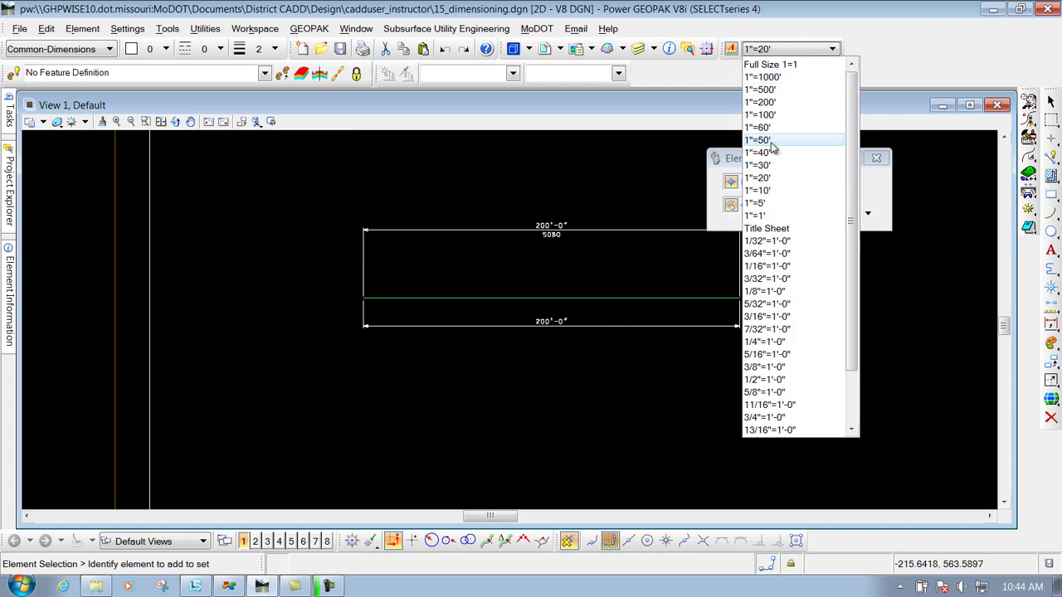
{"action": "left_click", "coordinate": [765, 140]}
{"action": "scroll", "coordinate": [633, 207], "scroll_direction": "down", "scroll_amount": 2}
{"action": "left_click", "coordinate": [786, 49]}
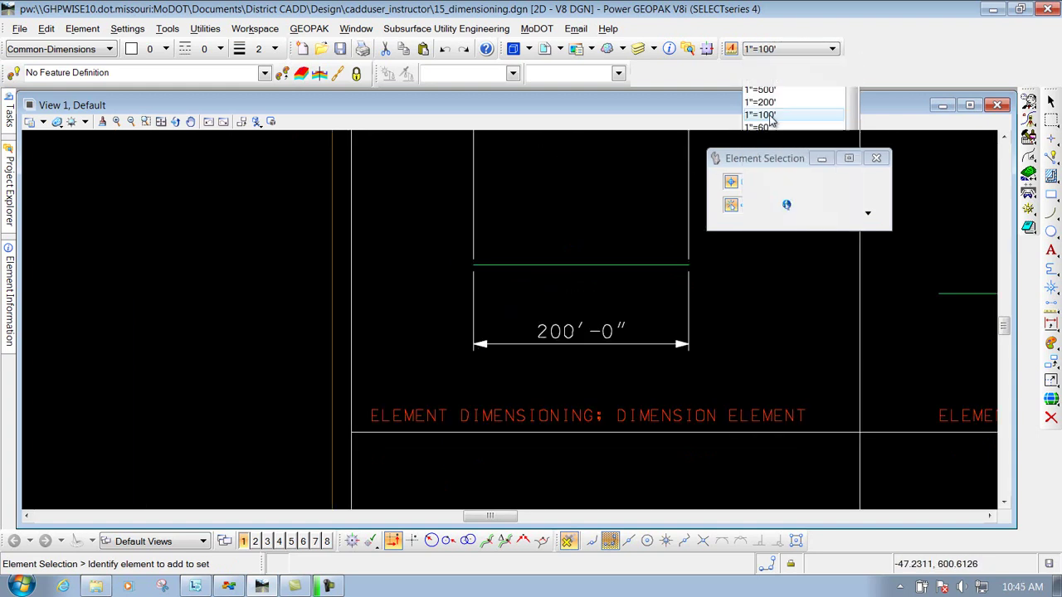
{"action": "left_click", "coordinate": [767, 115]}
{"action": "left_click", "coordinate": [787, 49]}
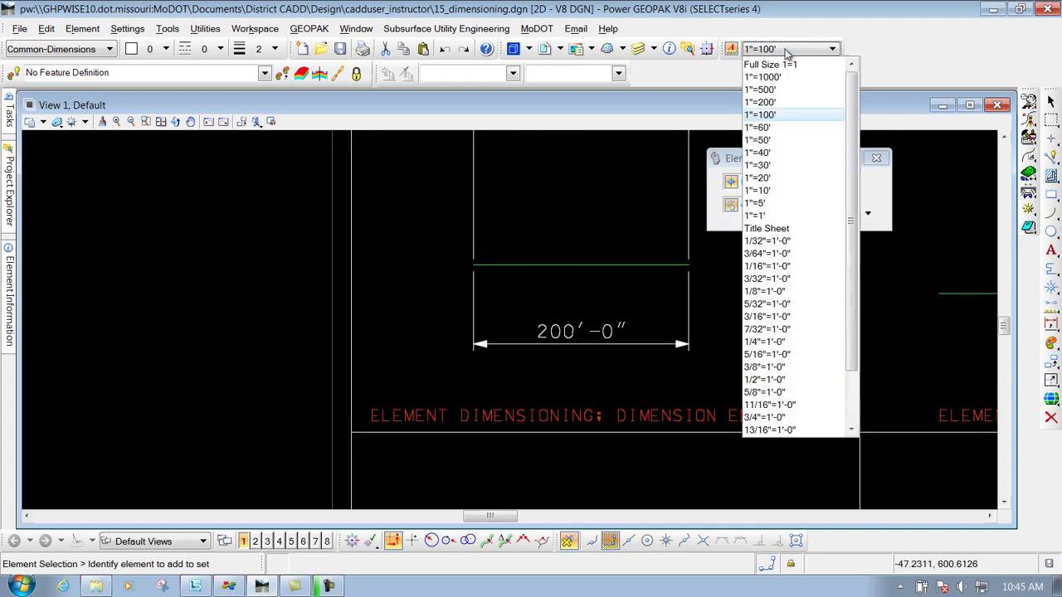
{"action": "left_click", "coordinate": [767, 141]}
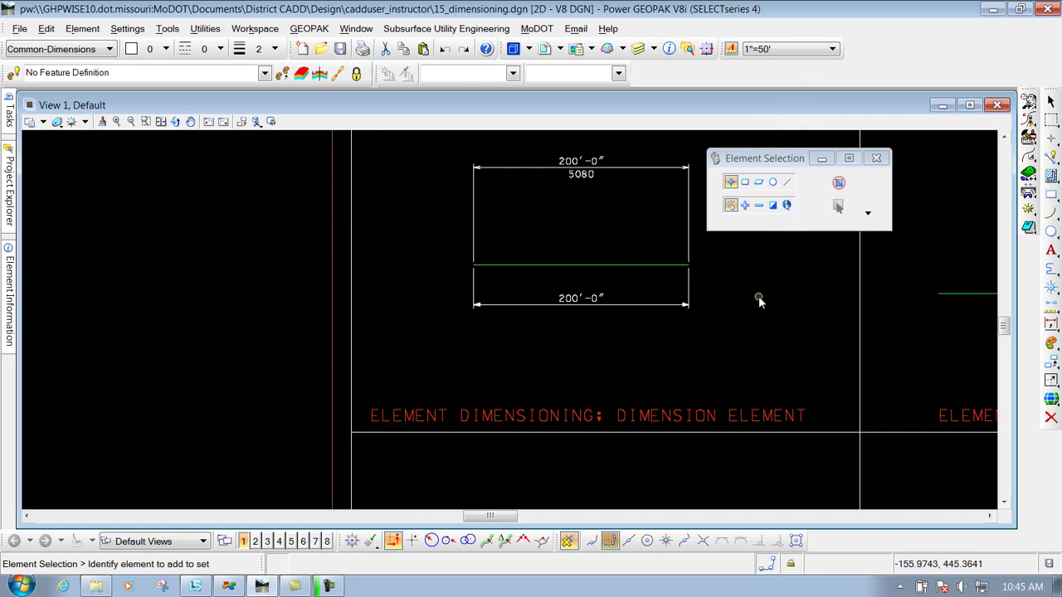